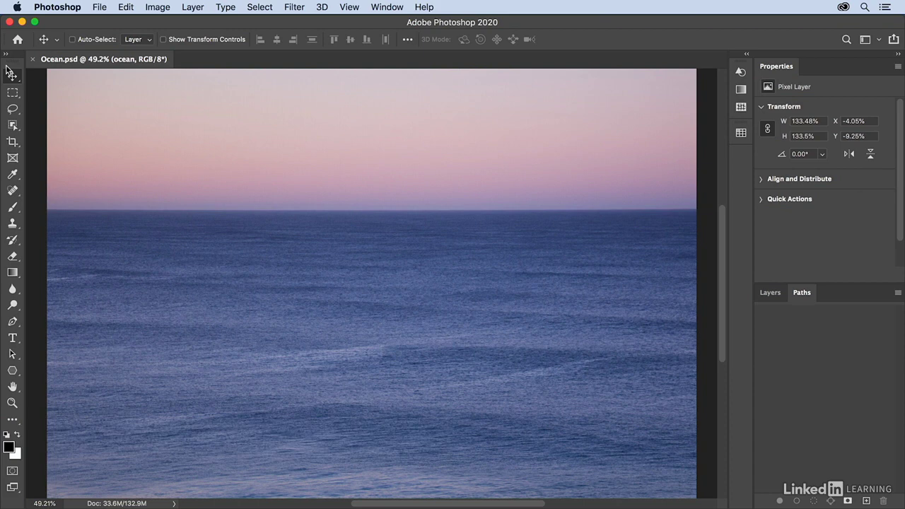
# Draw a six-sided polygon shape about 677 × 782 px over the horizon near the image's left side
pyautogui.click(770, 294)
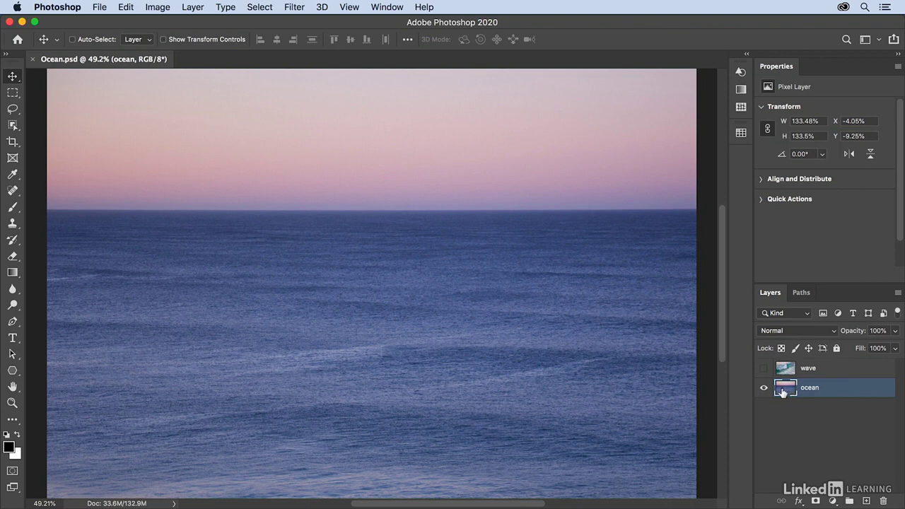
pyautogui.press('u')
pyautogui.rightClick(9, 373)
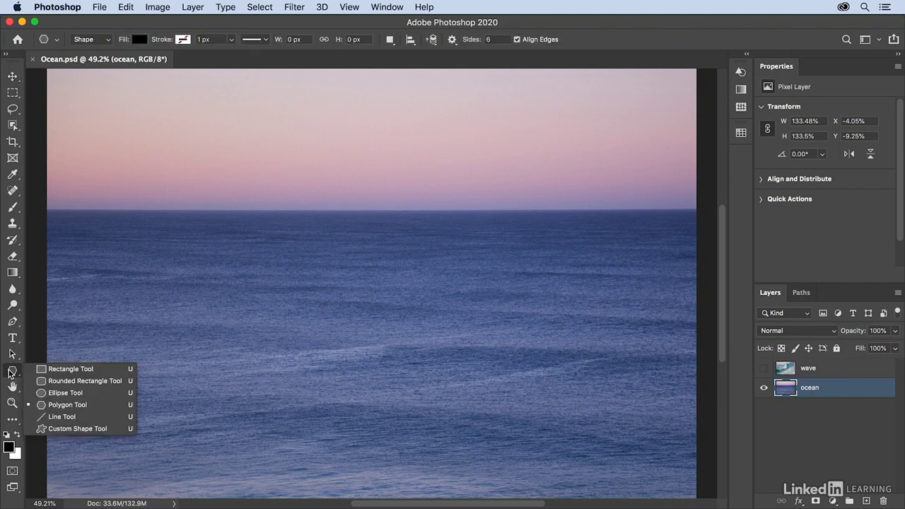
pyautogui.click(69, 405)
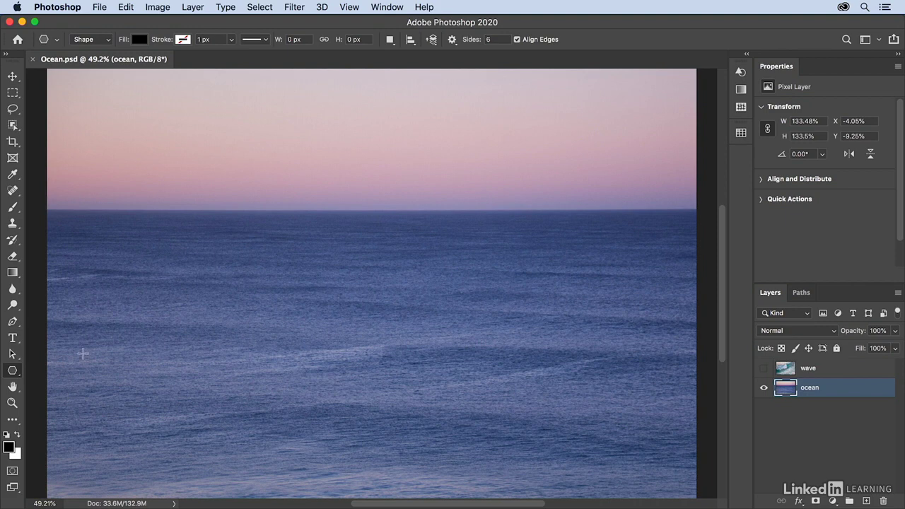
pyautogui.moveTo(107, 241); pyautogui.dragTo(165, 188)
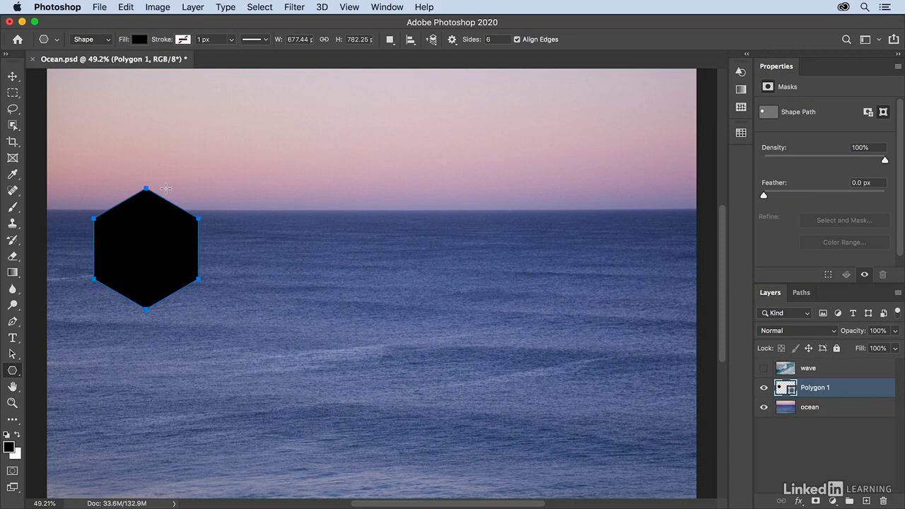
# Duplicate the hexagon horizontally, placing the copy directly against its right side at the same height
pyautogui.press('v')
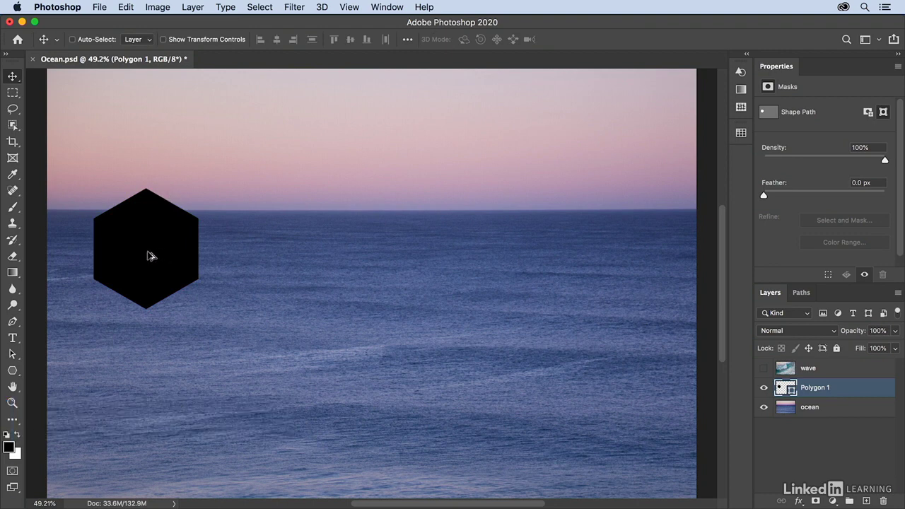
pyautogui.moveTo(150, 256); pyautogui.dragTo(242, 263)
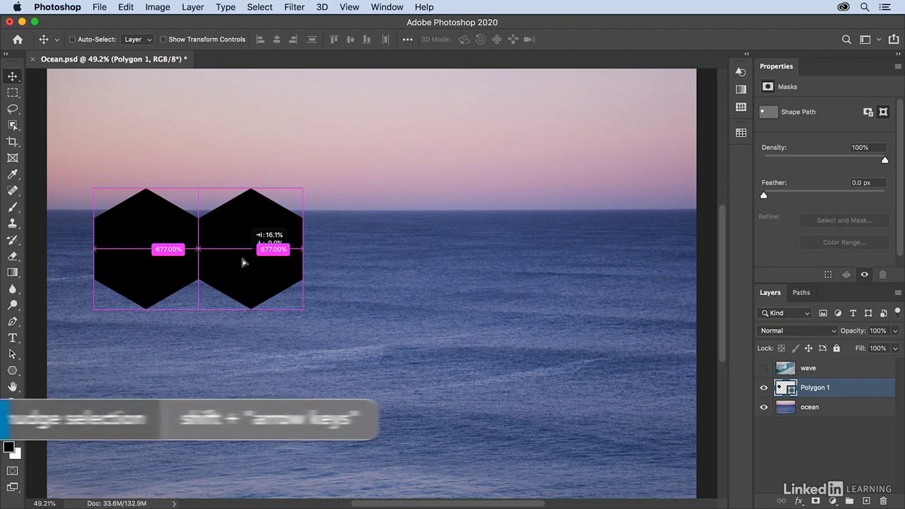
pyautogui.moveTo(242, 263); pyautogui.dragTo(247, 264)
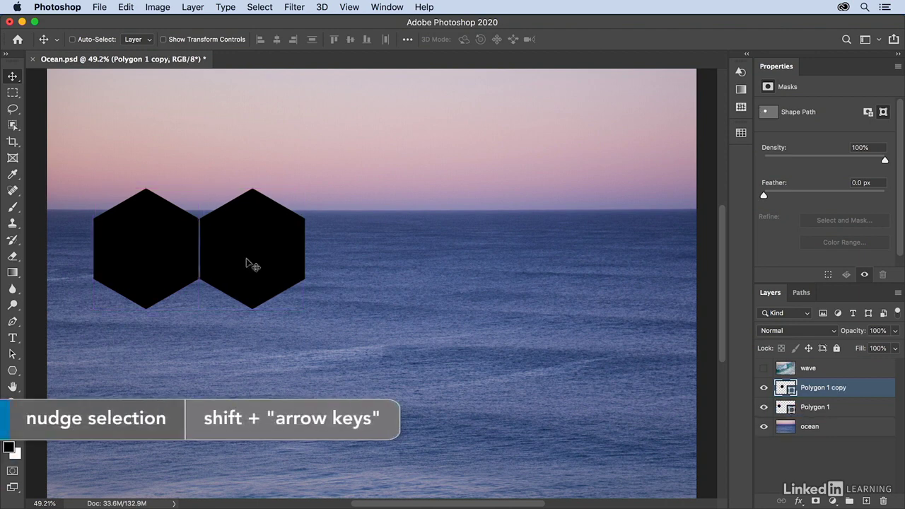
# Nudge the copied hexagon to the right until a narrow gap of about 40 px separates it from the original
pyautogui.press('Right')
pyautogui.press('Right')
pyautogui.press('Right')
pyautogui.press('Right')
pyautogui.press('Right')
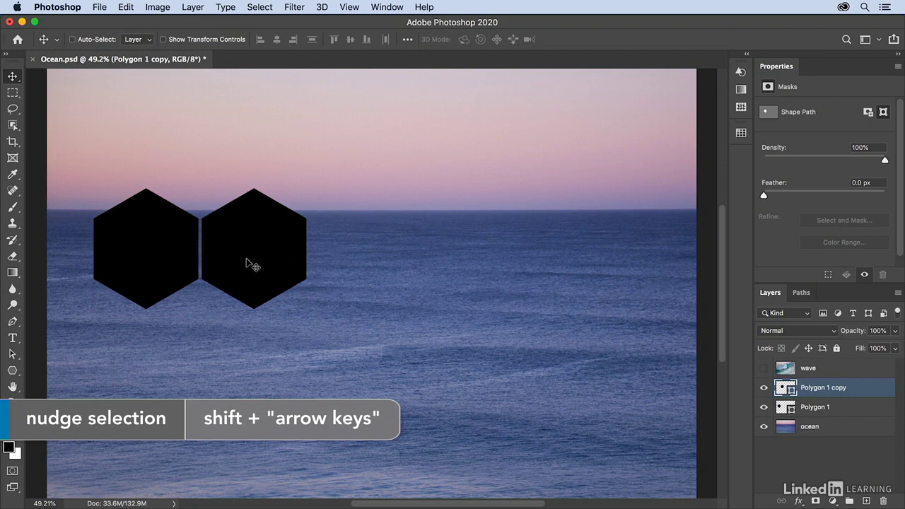
pyautogui.press('Right')
pyautogui.press('Right')
pyautogui.press('Right')
pyautogui.press('Right')
pyautogui.press('Right')
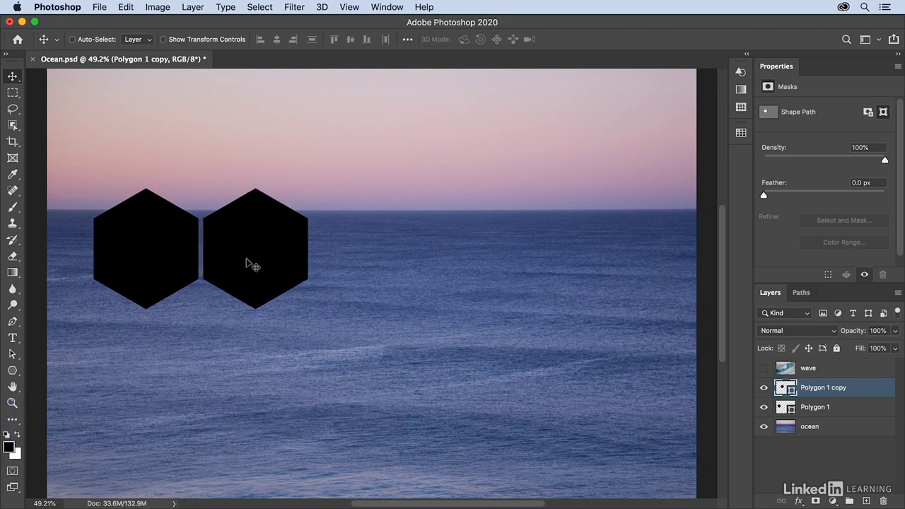
pyautogui.press('Right')
pyautogui.press('Right')
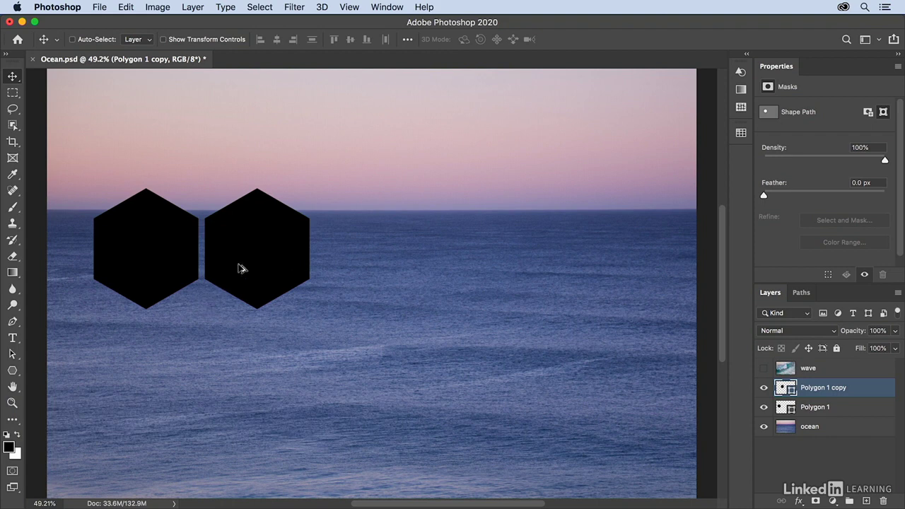
# Duplicate the hexagon three more times along the same row with equal gaps to form a row of five
pyautogui.moveTo(239, 267); pyautogui.dragTo(358, 267)
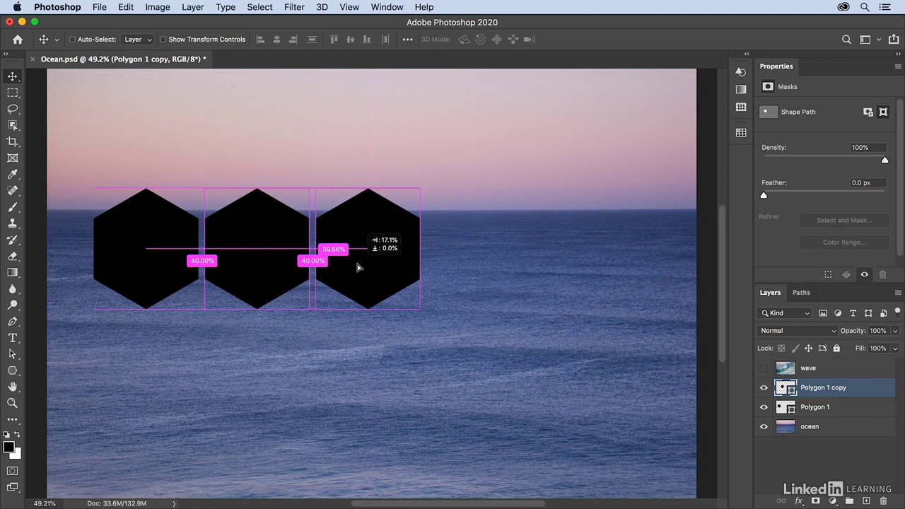
pyautogui.hotkey('ctrl', 'j')
pyautogui.moveTo(357, 268); pyautogui.dragTo(584, 265)
pyautogui.hotkey('ctrl', 'j')
pyautogui.hotkey('ctrl', 'j')
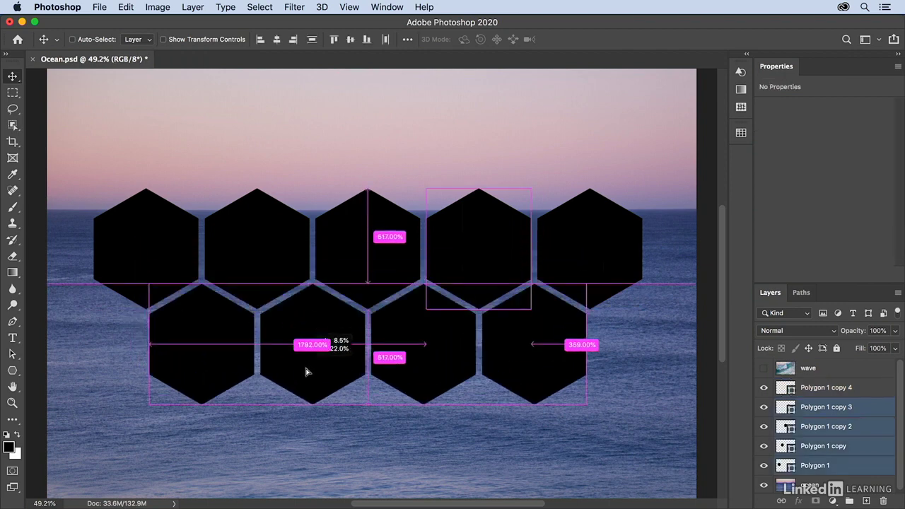
# Duplicate four hexagons as interlocking rows below and above the row of five, keeping the same gaps
pyautogui.moveTo(307, 370); pyautogui.dragTo(305, 363)
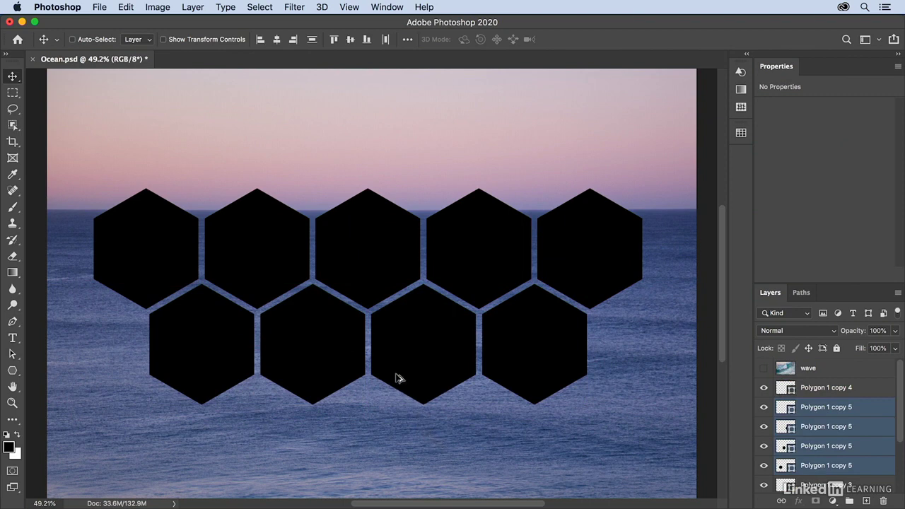
pyautogui.moveTo(416, 365); pyautogui.dragTo(428, 171)
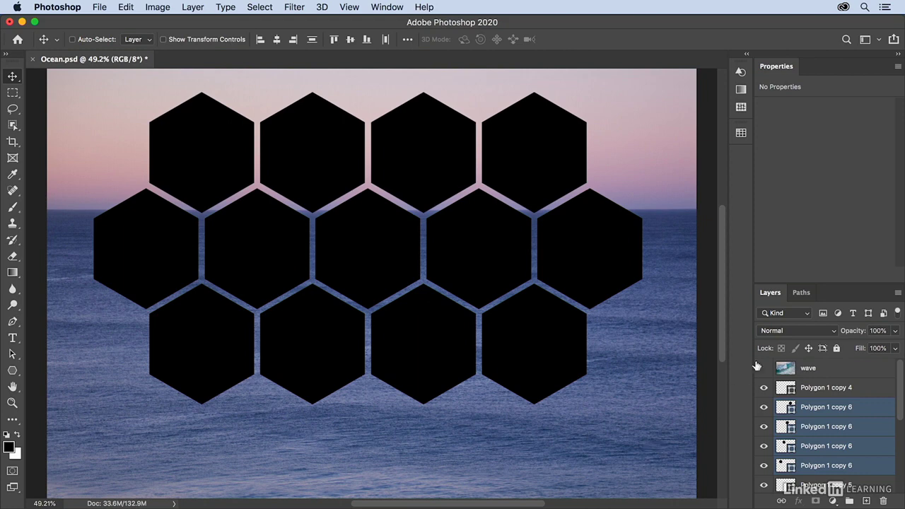
# Select all the polygon layers from Polygon 1 copy 4 to Polygon 1 and merge their shapes into one layer
pyautogui.doubleClick(777, 67)
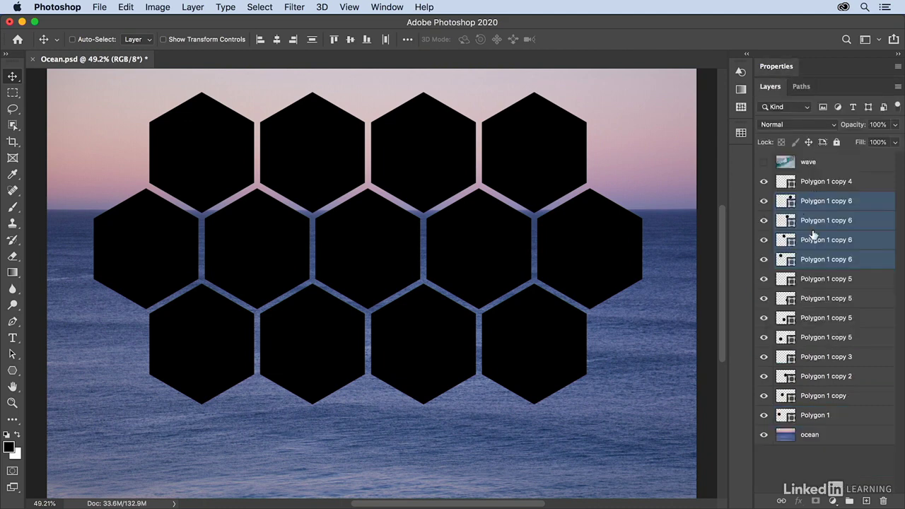
pyautogui.click(824, 185)
pyautogui.keyDown('shift'); pyautogui.click(842, 421); pyautogui.keyUp('shift')
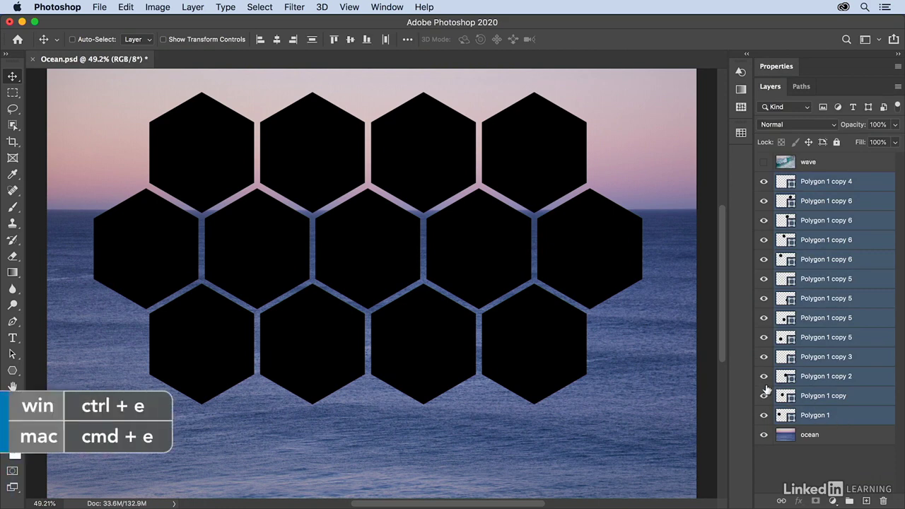
pyautogui.click(200, 8)
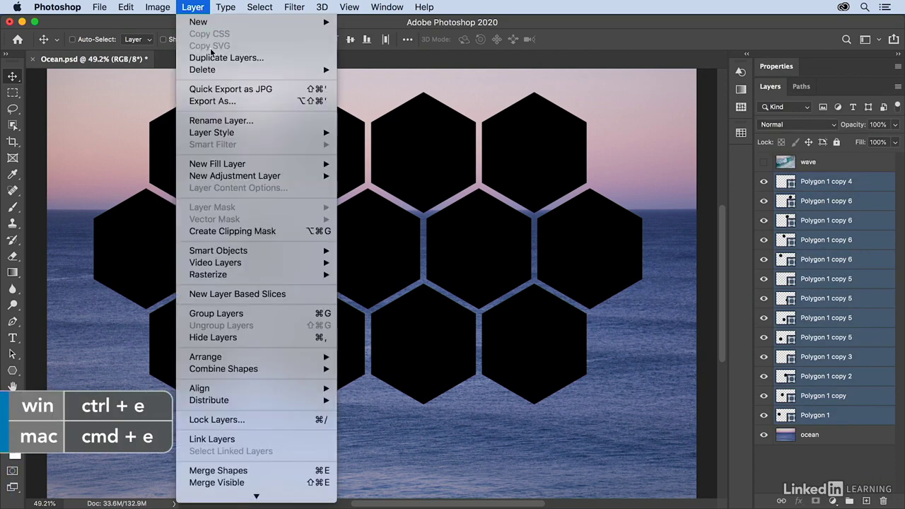
pyautogui.click(266, 471)
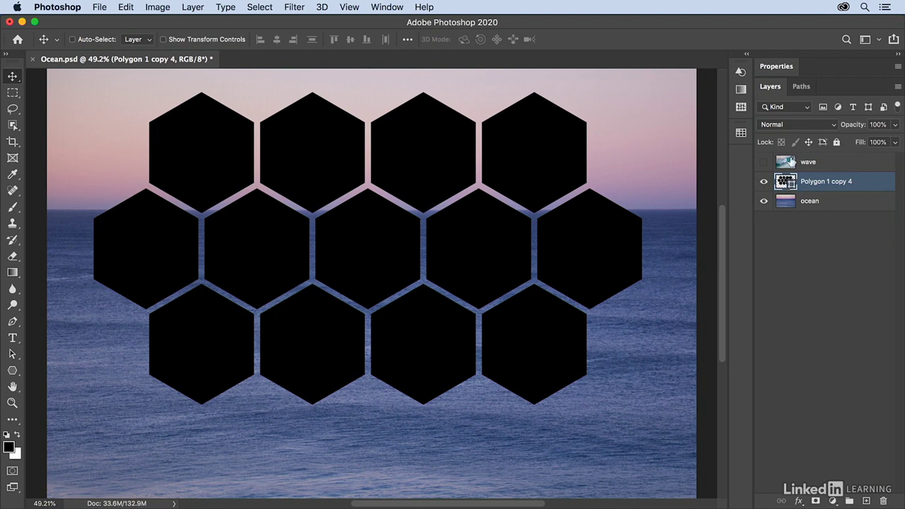
# Duplicate the merged hexagon layer's shape path as a separate saved path
pyautogui.click(797, 92)
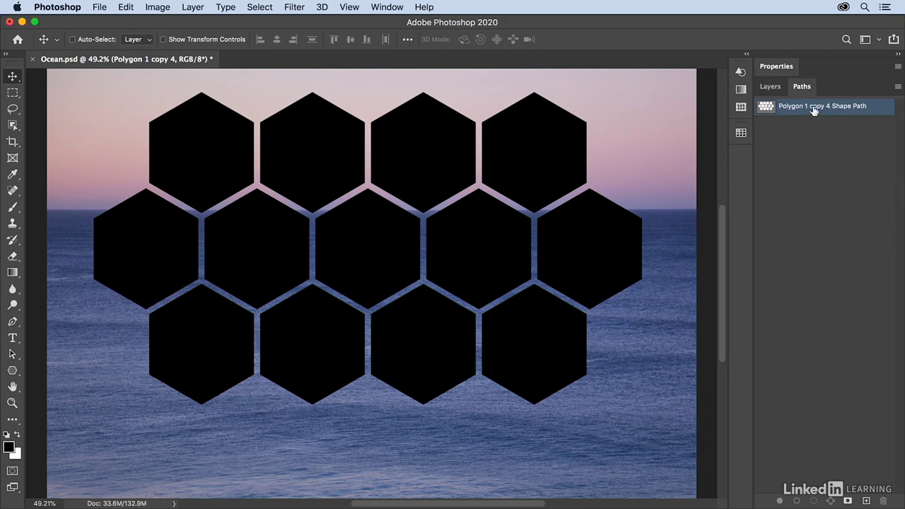
pyautogui.moveTo(814, 111); pyautogui.dragTo(867, 498)
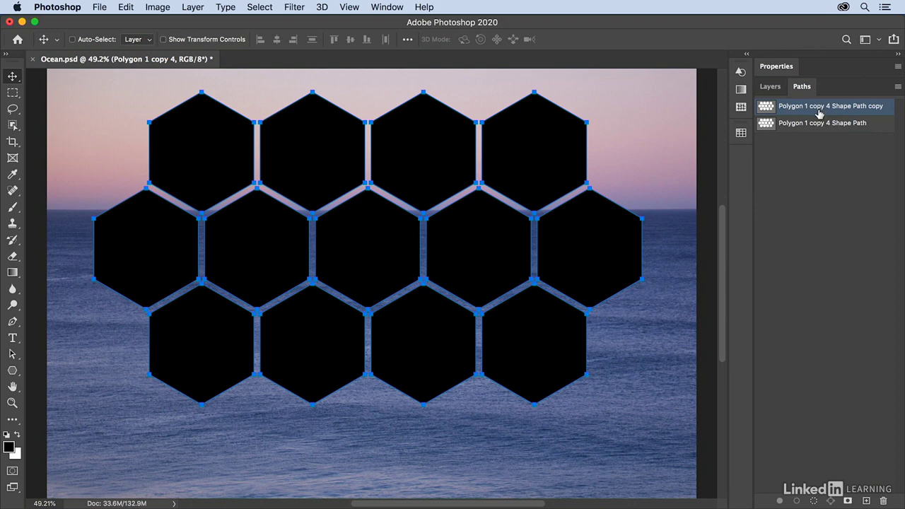
# Hide the Polygon 1 copy 4 layer and give the ocean layer a vector mask made from the current path
pyautogui.click(772, 87)
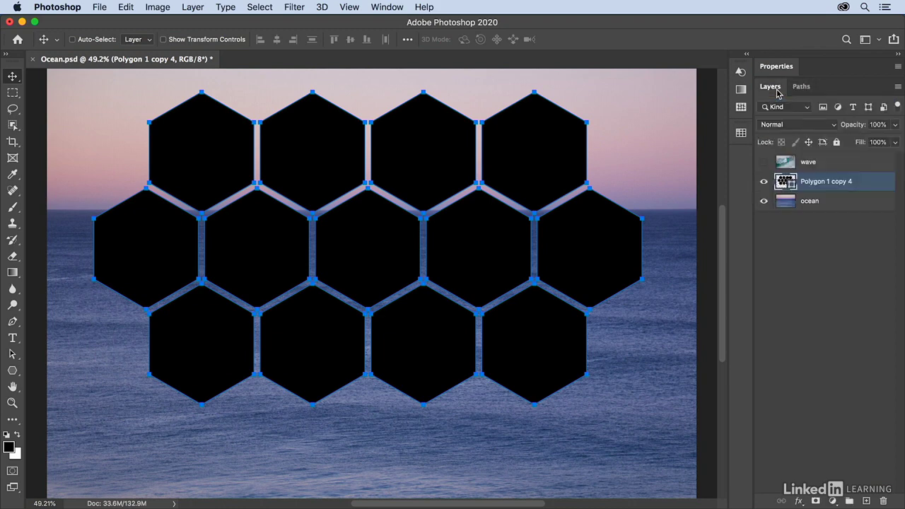
pyautogui.click(790, 205)
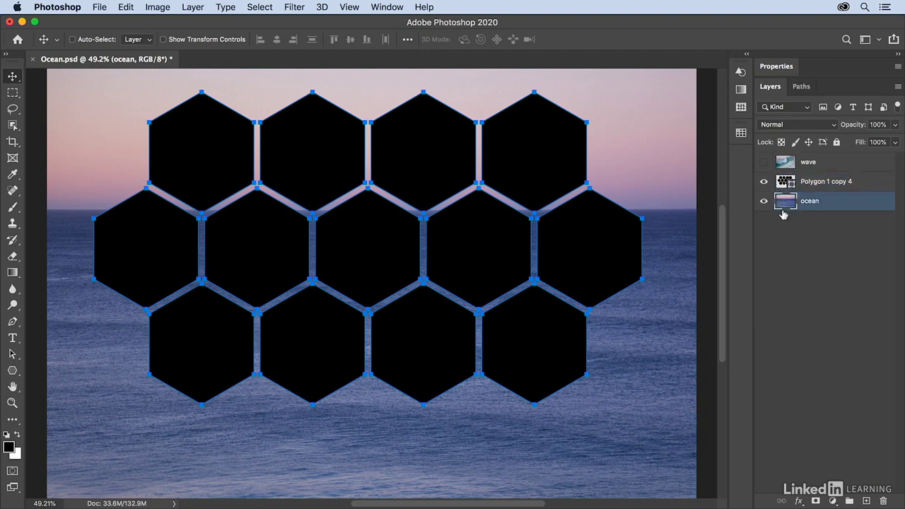
pyautogui.click(764, 182)
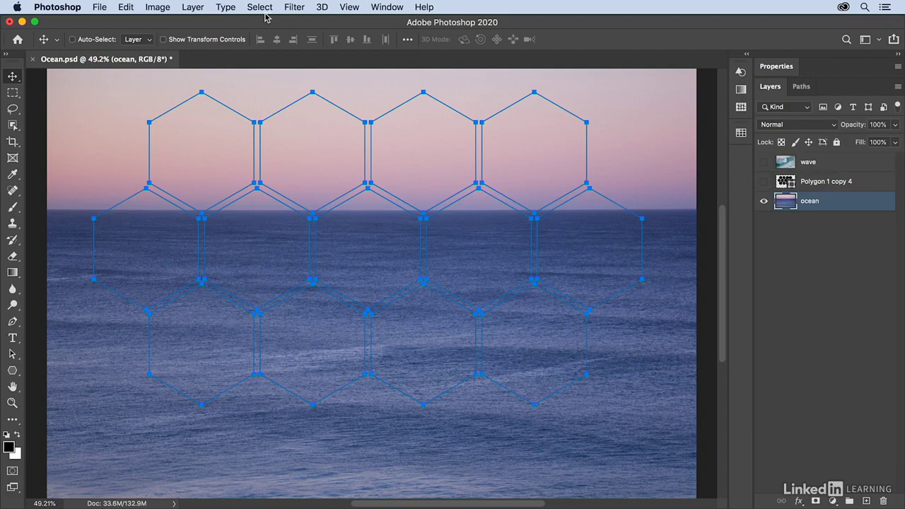
pyautogui.click(198, 8)
pyautogui.moveTo(283, 220)
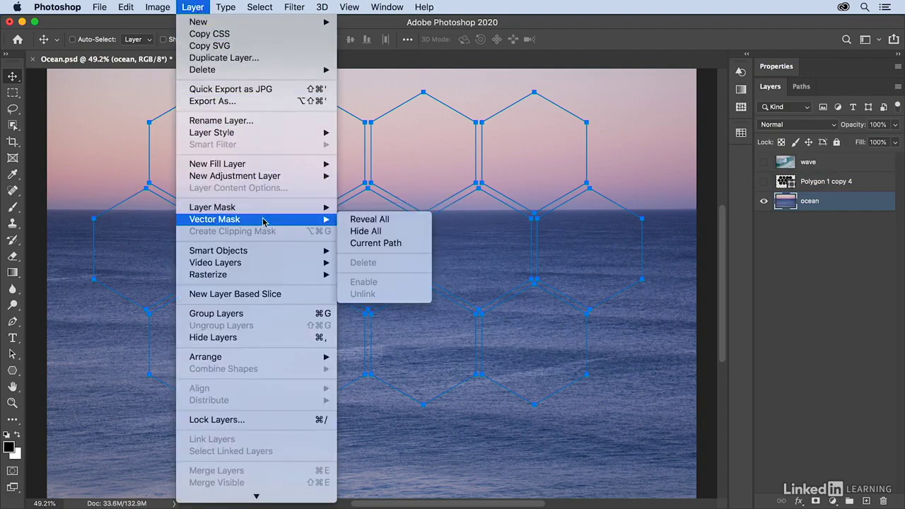
pyautogui.click(402, 244)
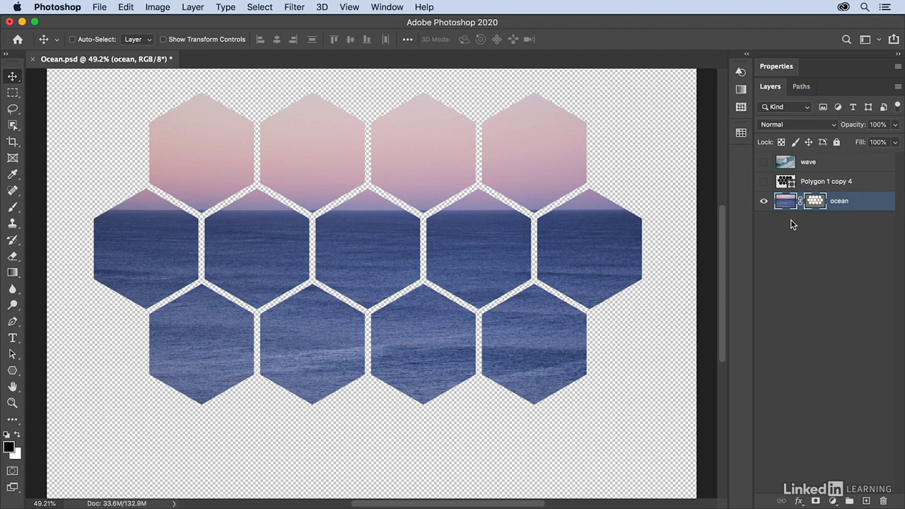
# Try moving the second hexagon of the middle row downward in the ocean layer's vector mask, and undo the move
pyautogui.press('a')
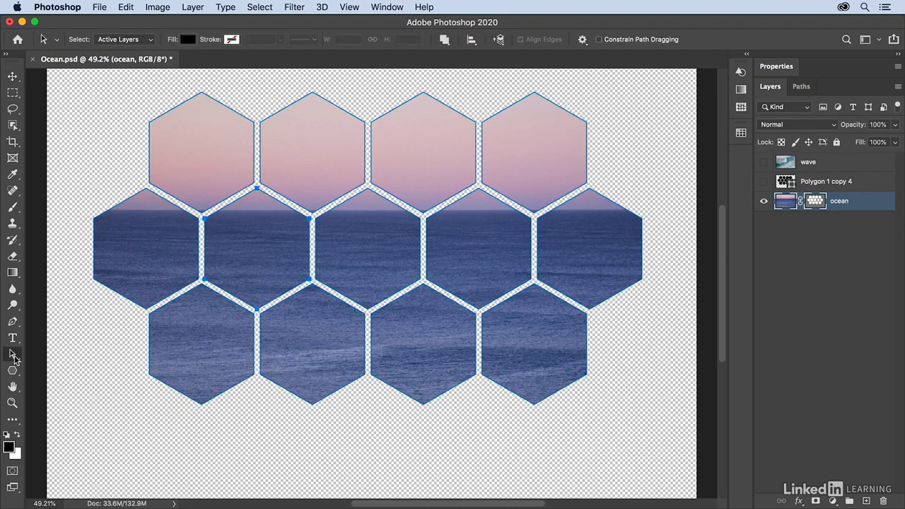
pyautogui.rightClick(12, 355)
pyautogui.press('v')
pyautogui.press('a')
pyautogui.moveTo(270, 256); pyautogui.dragTo(265, 446)
pyautogui.press('super+z')
# Try stretching the lowest anchor points of the bottom hexagon row downward with the Direct Selection tool, and undo the change
pyautogui.rightClick(13, 354)
pyautogui.click(61, 364)
pyautogui.moveTo(171, 405); pyautogui.dragTo(600, 400)
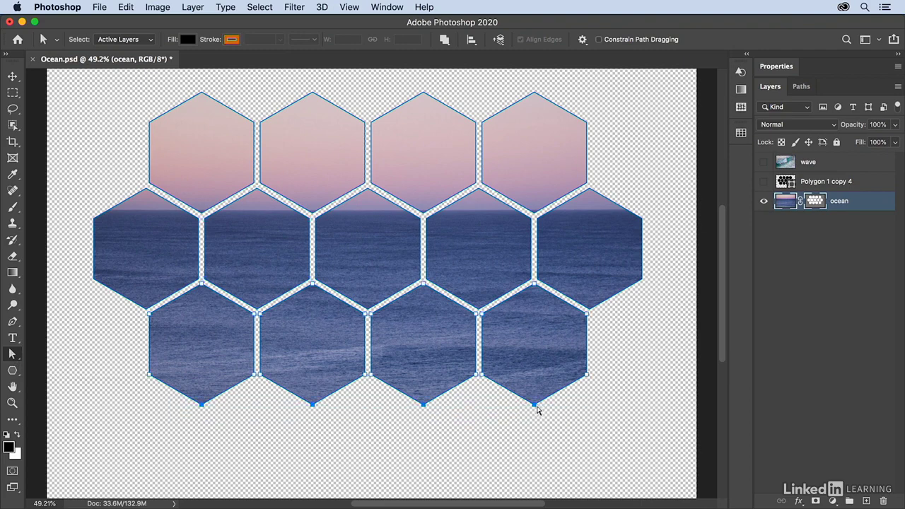
pyautogui.moveTo(534, 406); pyautogui.dragTo(538, 437)
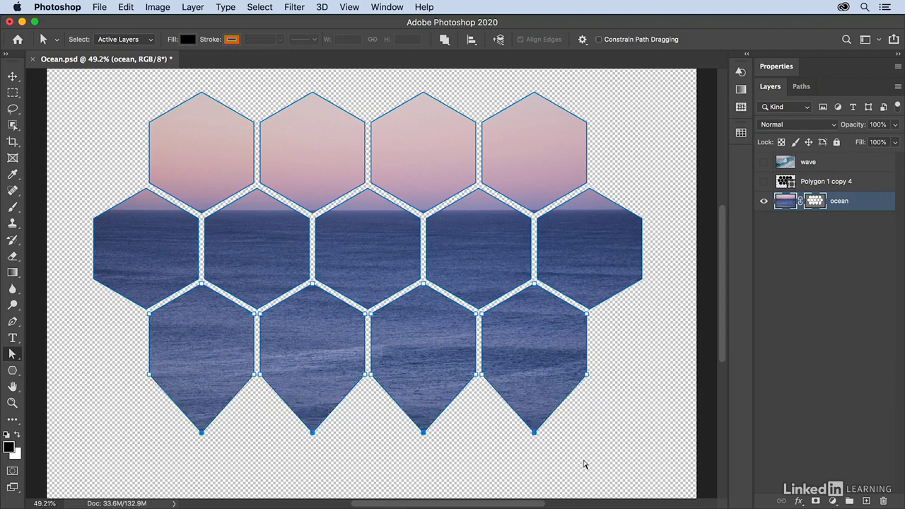
pyautogui.press('super+z')
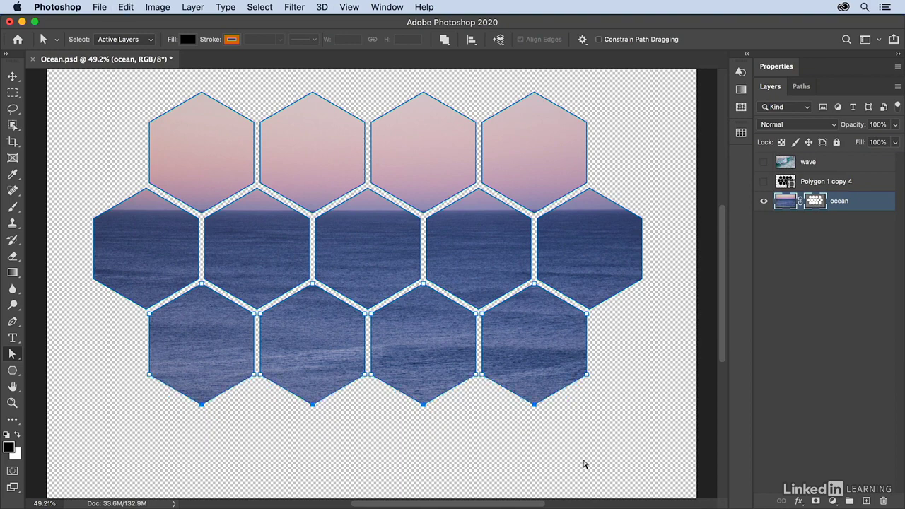
# Delete the vector mask from the ocean layer
pyautogui.rightClick(815, 203)
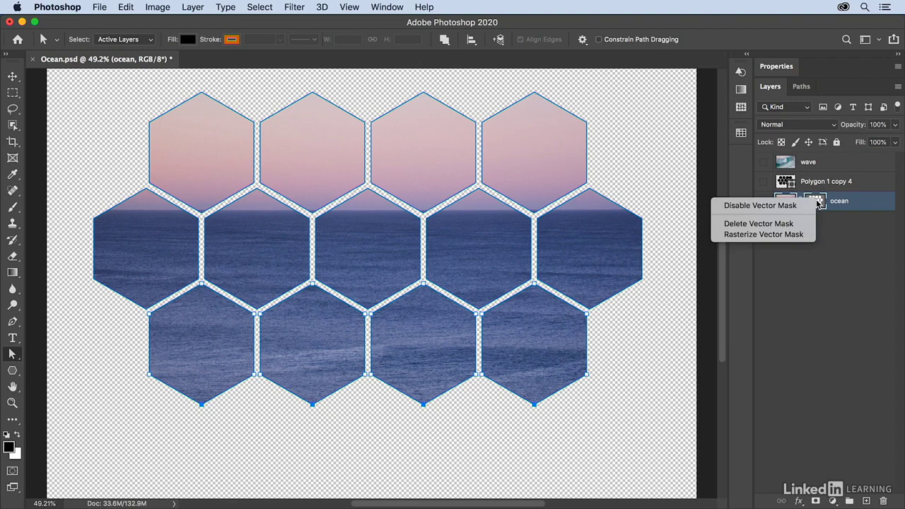
pyautogui.click(804, 224)
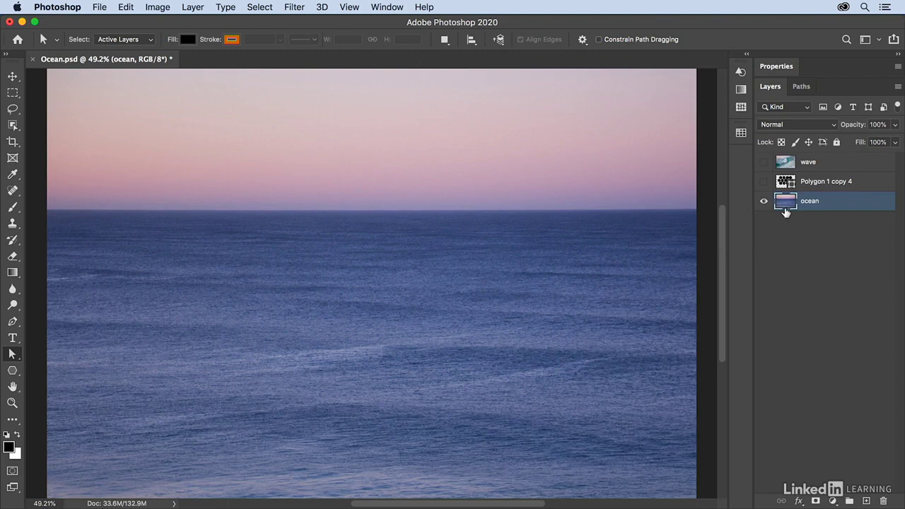
# Show the wave layer, and place the Polygon 1 copy 4 layer beneath the ocean layer with its visibility on
pyautogui.click(763, 162)
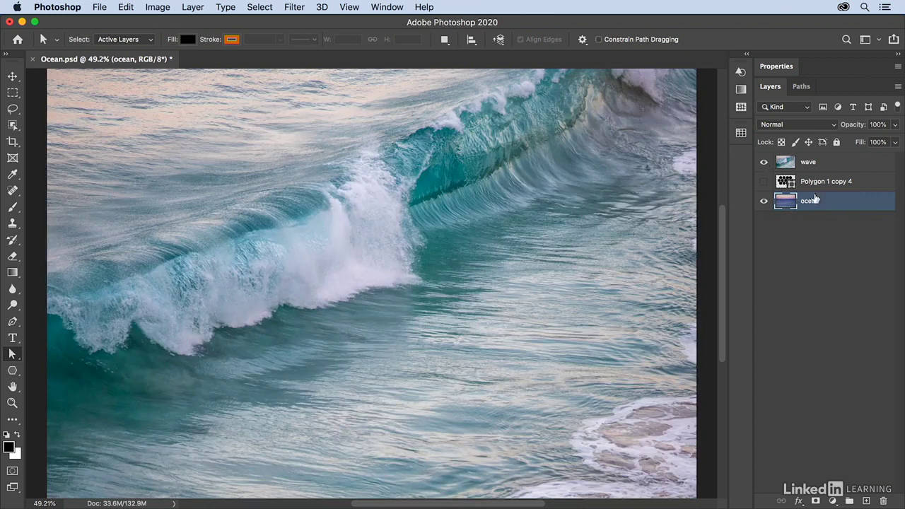
pyautogui.moveTo(769, 183); pyautogui.dragTo(767, 217)
pyautogui.click(763, 201)
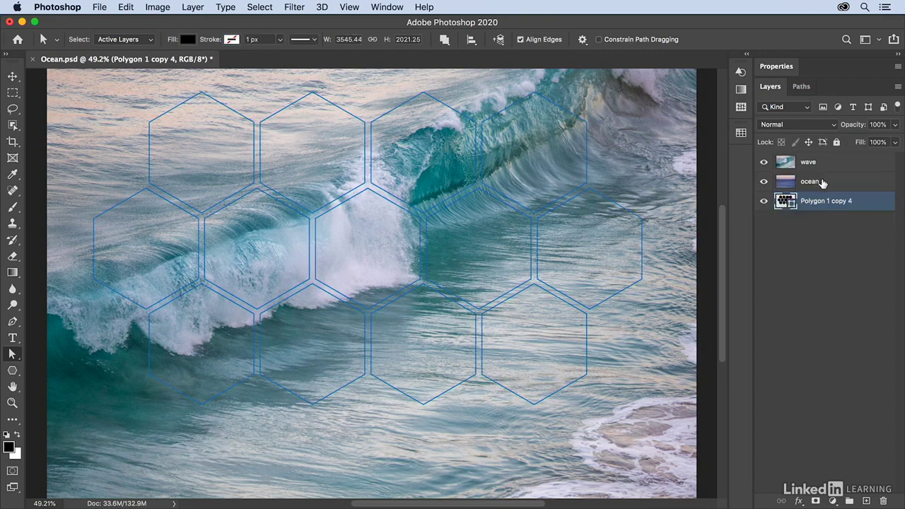
# Clip the ocean and wave layers to the Polygon 1 copy 4 hexagon layer with clipping masks
pyautogui.click(821, 183)
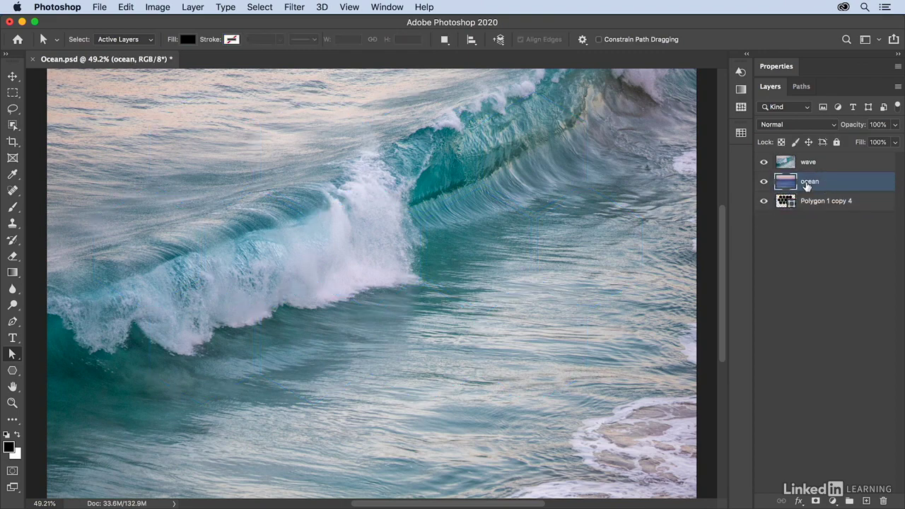
pyautogui.click(193, 7)
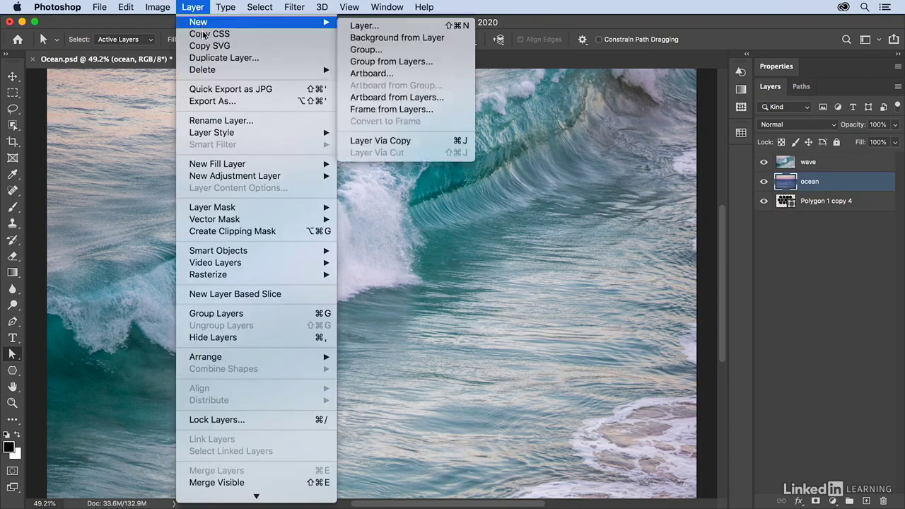
pyautogui.click(245, 234)
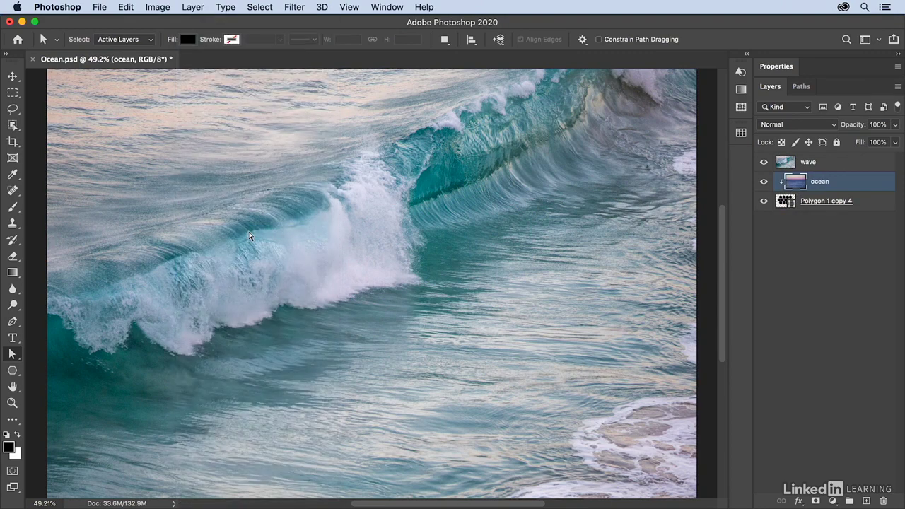
pyautogui.click(806, 166)
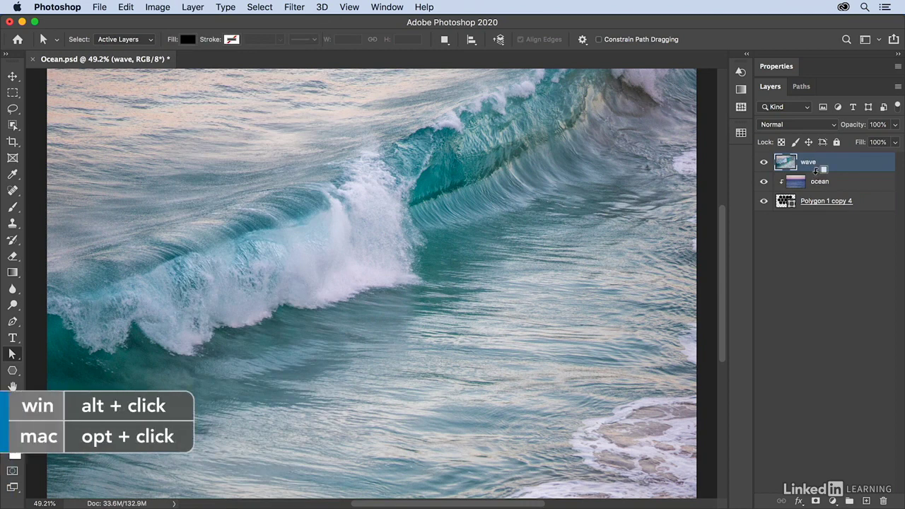
pyautogui.keyDown('alt'); pyautogui.click(816, 171); pyautogui.keyUp('alt')
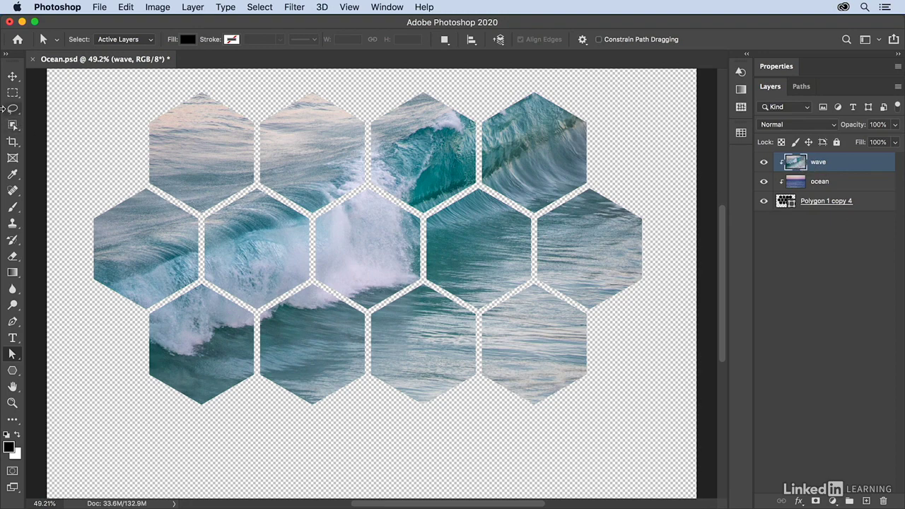
# Outline the six leftmost hexagons, two per row, with the Polygonal Lasso tool and add a layer mask to the wave layer from that selection
pyautogui.click(11, 109)
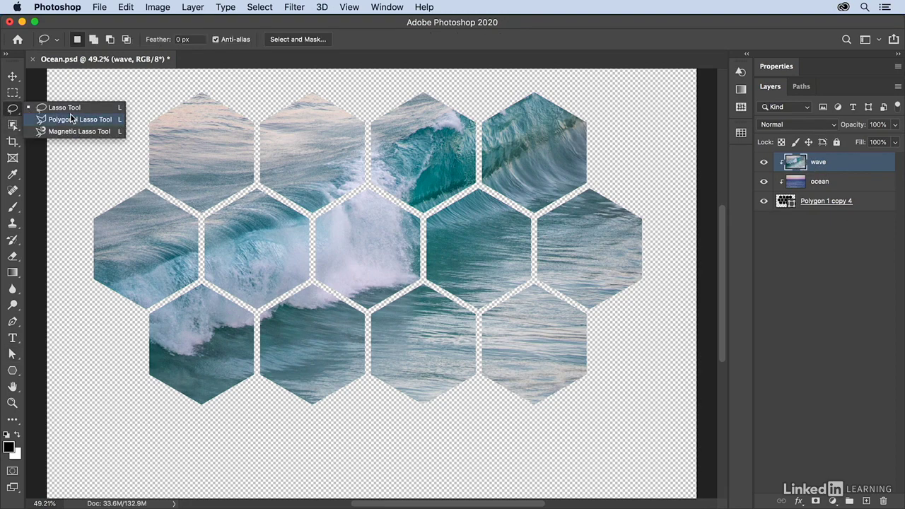
pyautogui.click(72, 119)
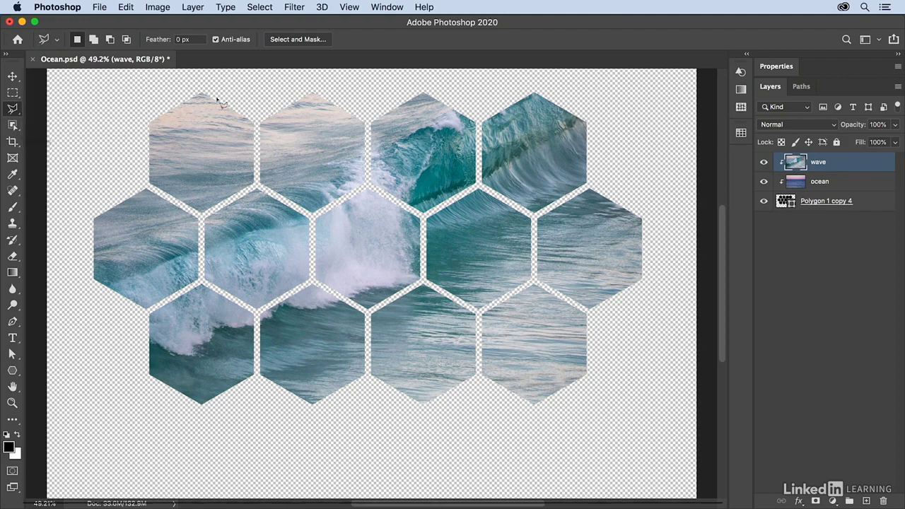
pyautogui.click(368, 76)
pyautogui.click(368, 183)
pyautogui.click(312, 214)
pyautogui.click(311, 280)
pyautogui.click(367, 312)
pyautogui.click(367, 410)
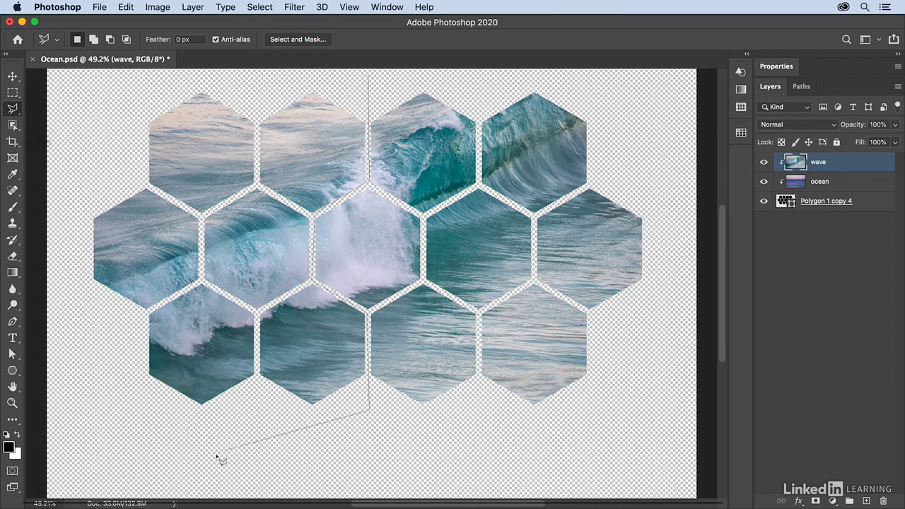
pyautogui.click(178, 471)
pyautogui.click(64, 348)
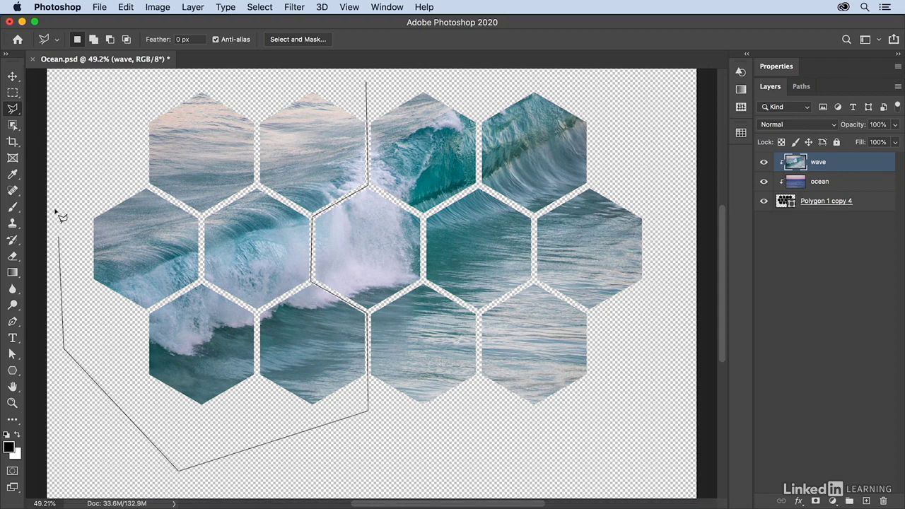
pyautogui.click(71, 109)
pyautogui.click(223, 74)
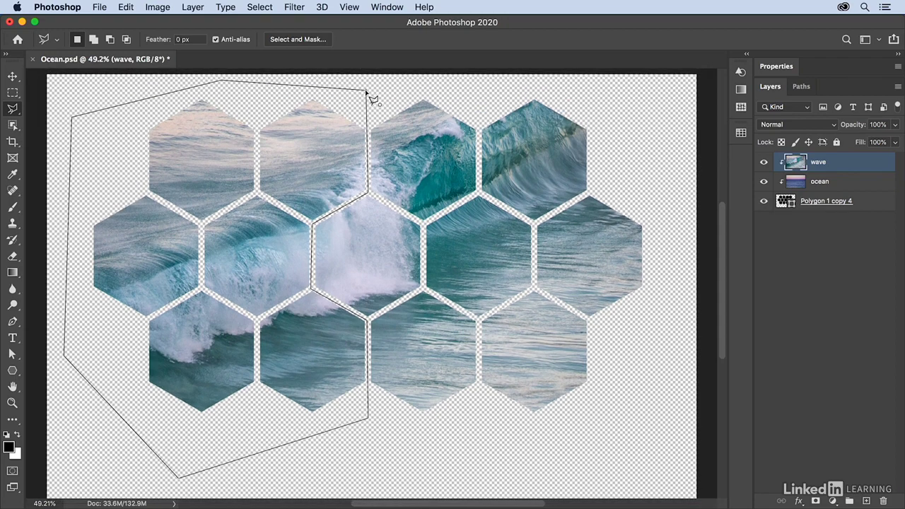
pyautogui.click(366, 93)
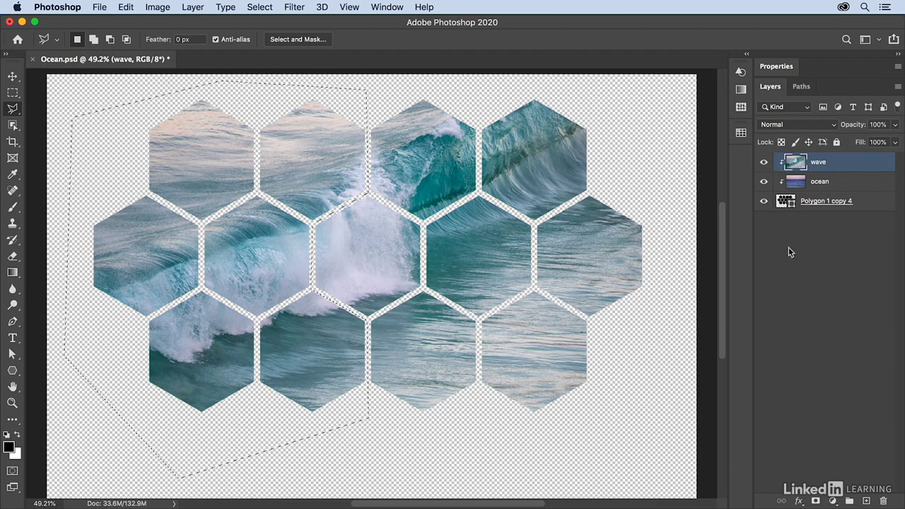
pyautogui.click(816, 498)
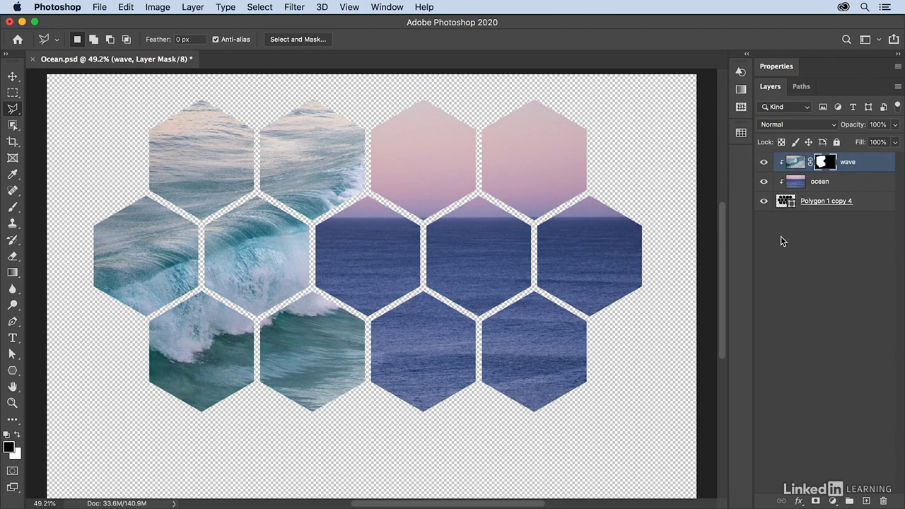
# With the wave photo unlinked from its layer mask, scale it to about 64.5% and move its center to about X 1512 px, Y 1172 px
pyautogui.click(793, 163)
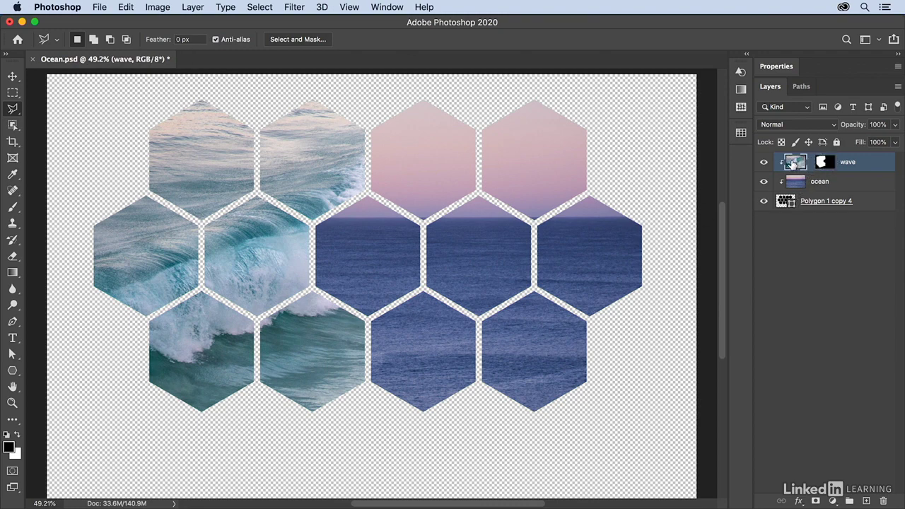
pyautogui.press('super+t')
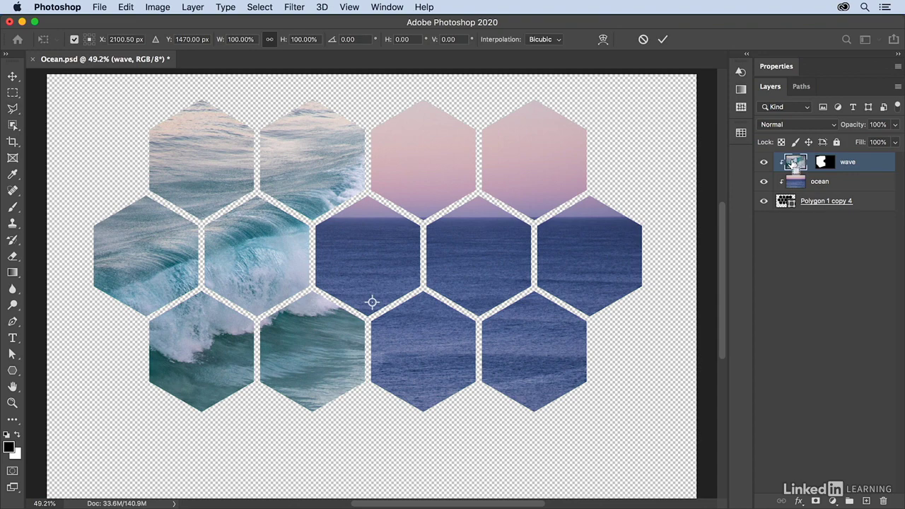
pyautogui.press('super+0')
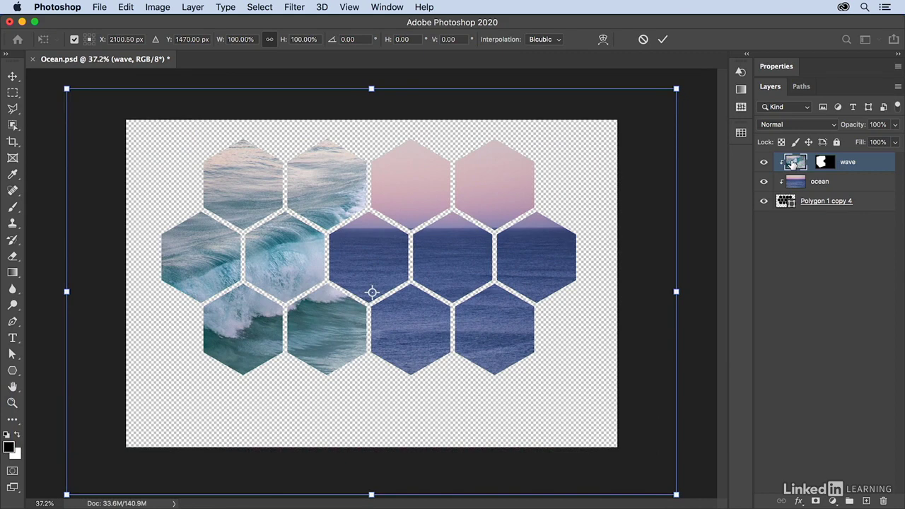
pyautogui.moveTo(676, 88); pyautogui.dragTo(542, 150)
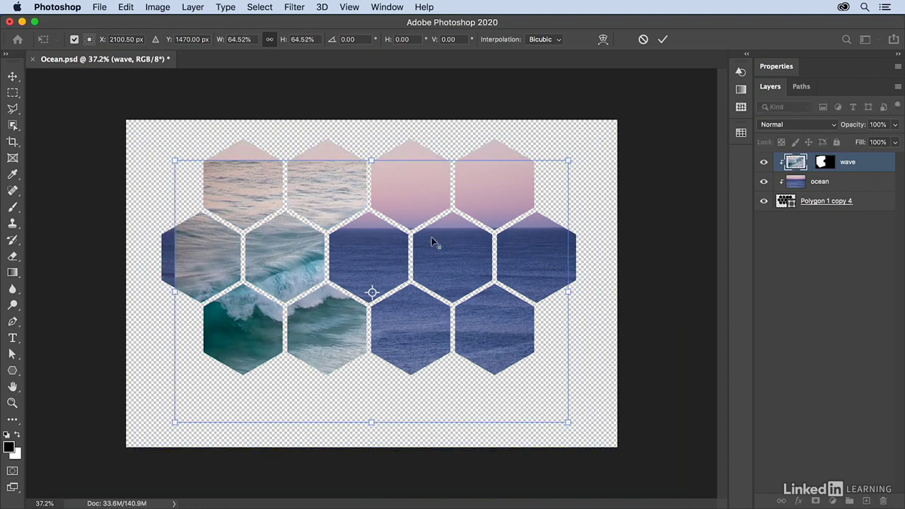
pyautogui.moveTo(376, 291); pyautogui.dragTo(324, 254)
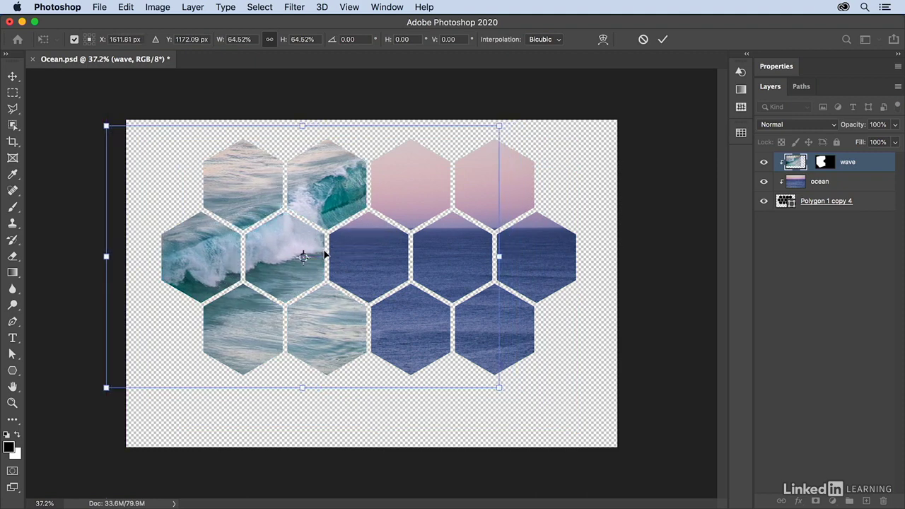
pyautogui.press('Return')
pyautogui.press('l')
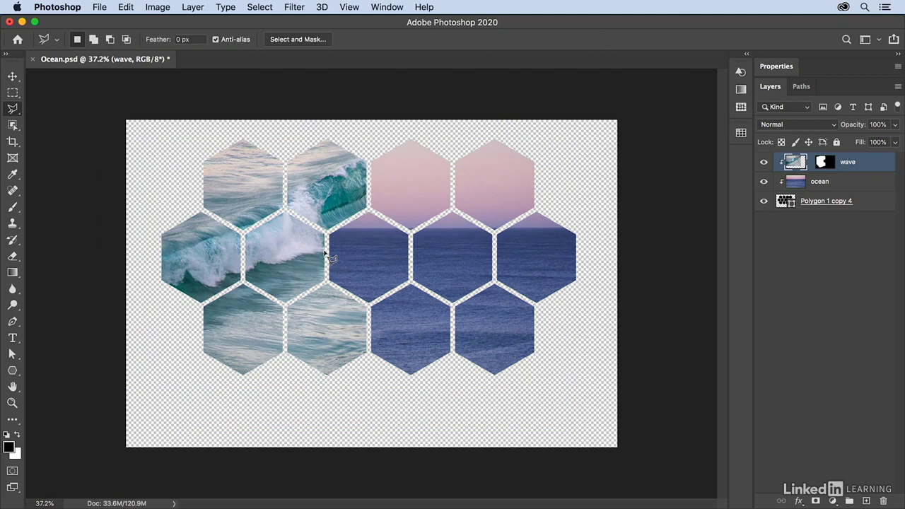
# Set the transparency grid size to None in the Transparency & Gamut preferences
pyautogui.click(59, 9)
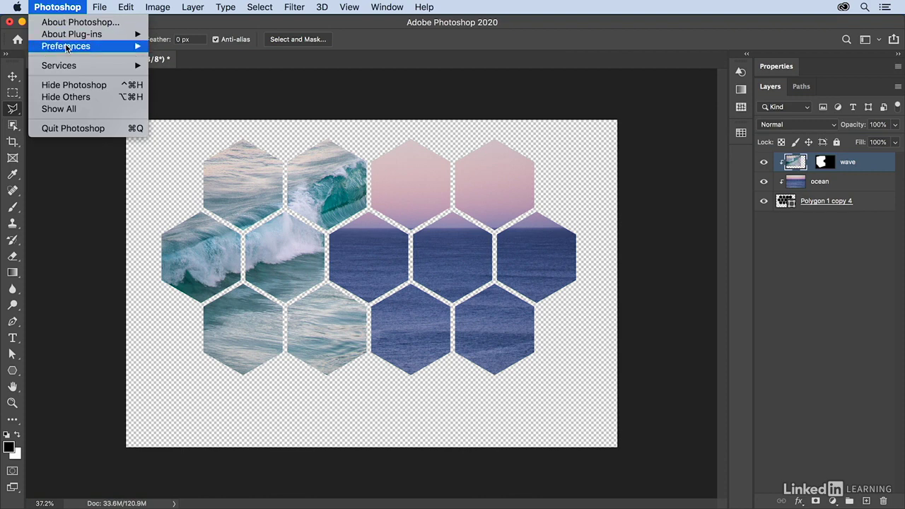
pyautogui.moveTo(70, 46)
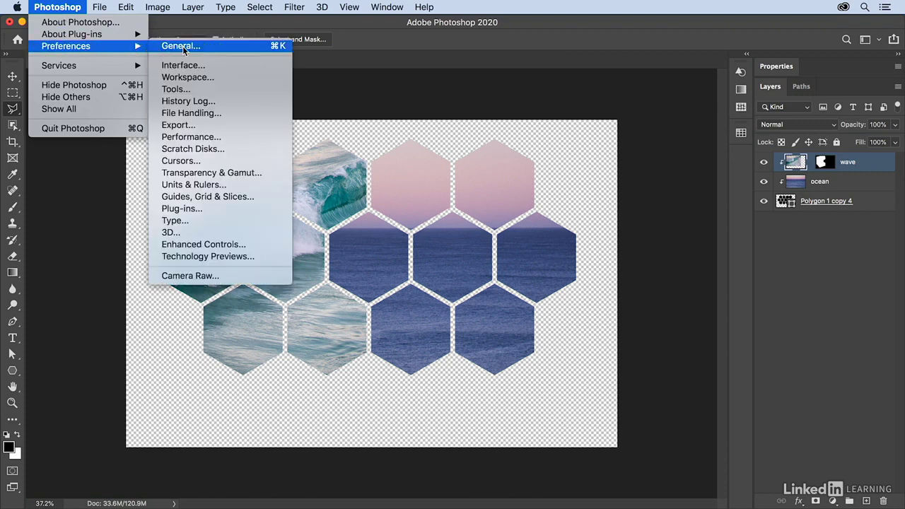
pyautogui.click(271, 172)
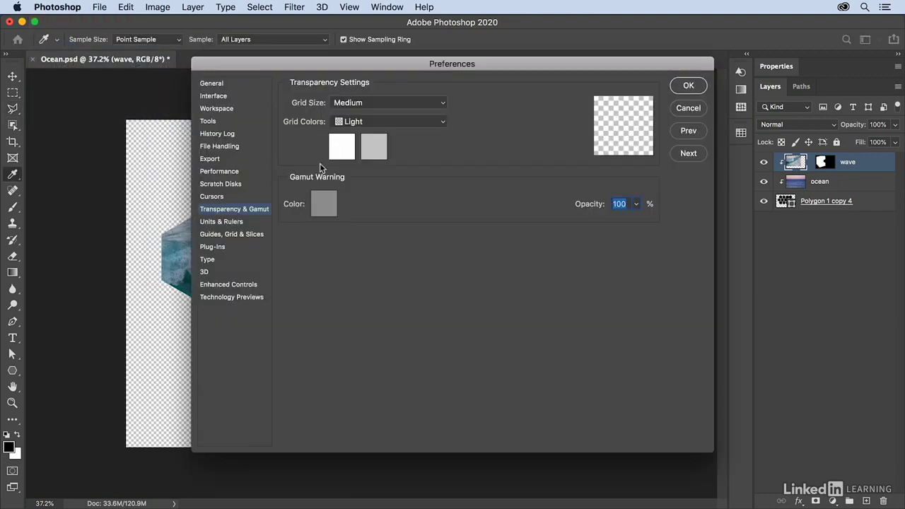
pyautogui.click(366, 102)
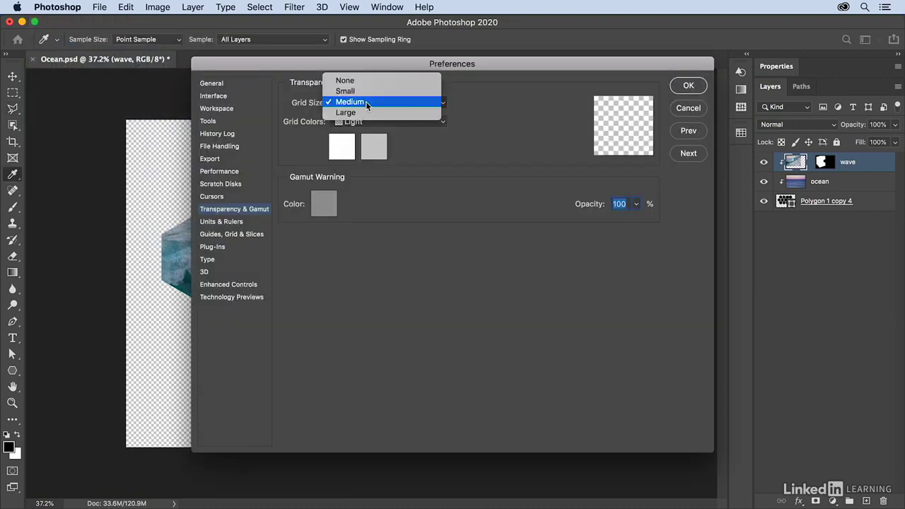
pyautogui.click(364, 79)
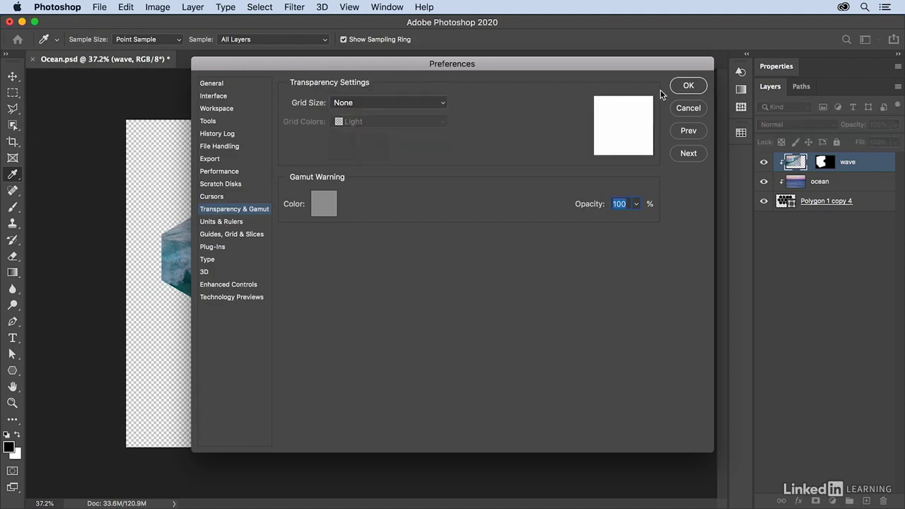
pyautogui.click(688, 86)
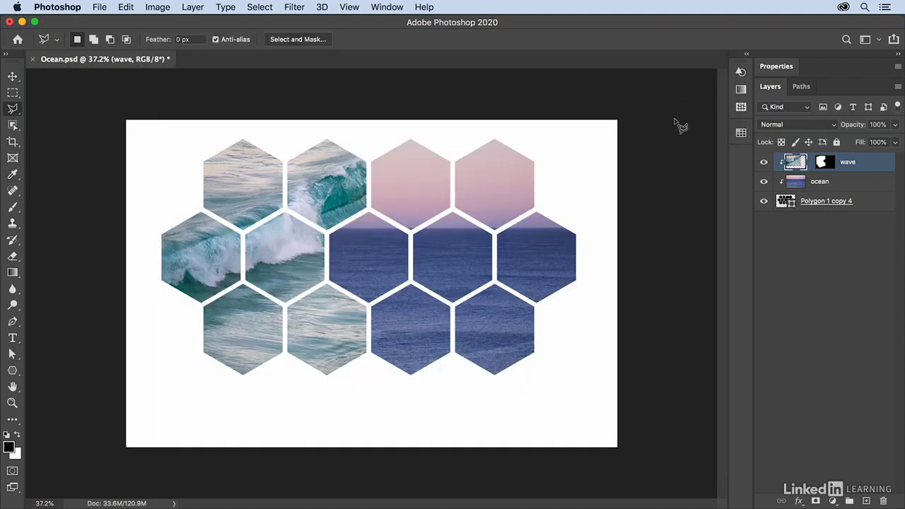